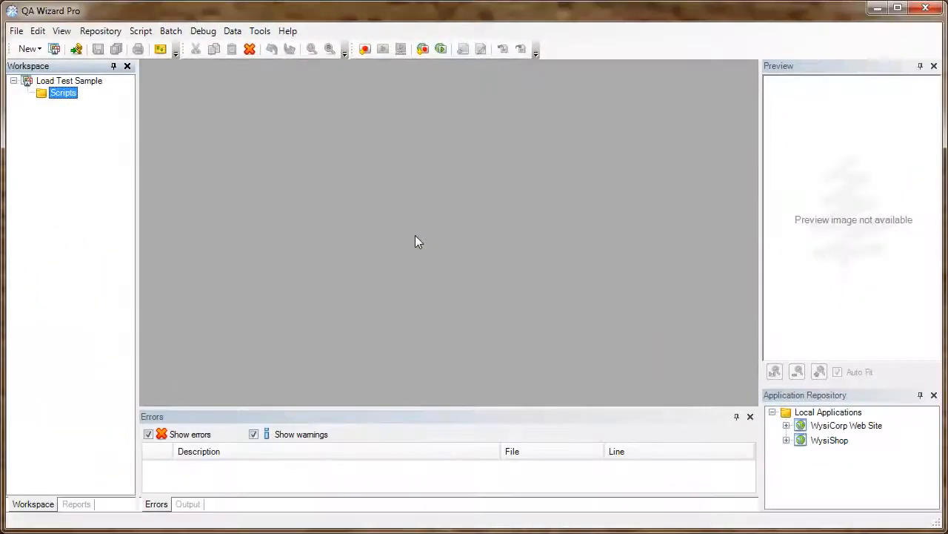
Step: Start recording a new load-test script named 'WysiShop Search' in Internet Explorer
{"action": "left_click", "coordinate": [423, 50]}
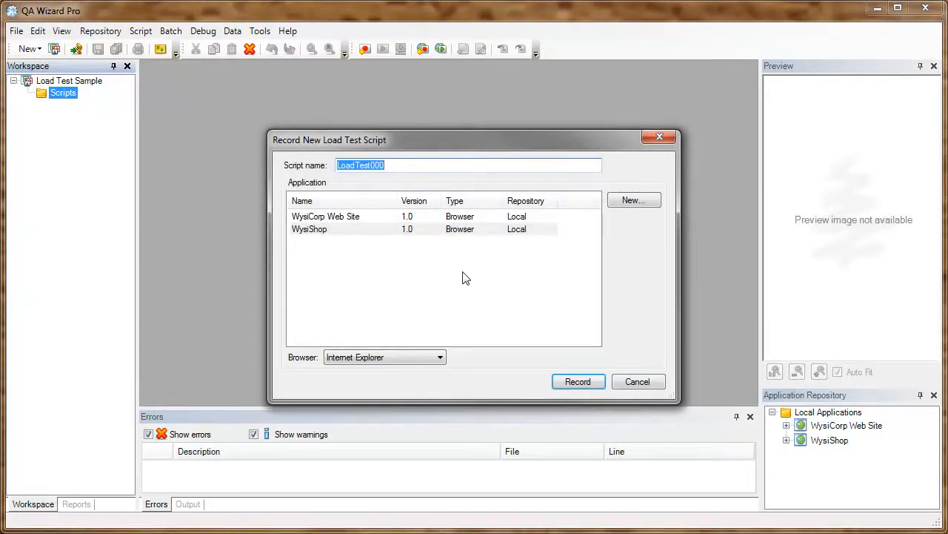
{"action": "type", "text": "WysiShop Search"}
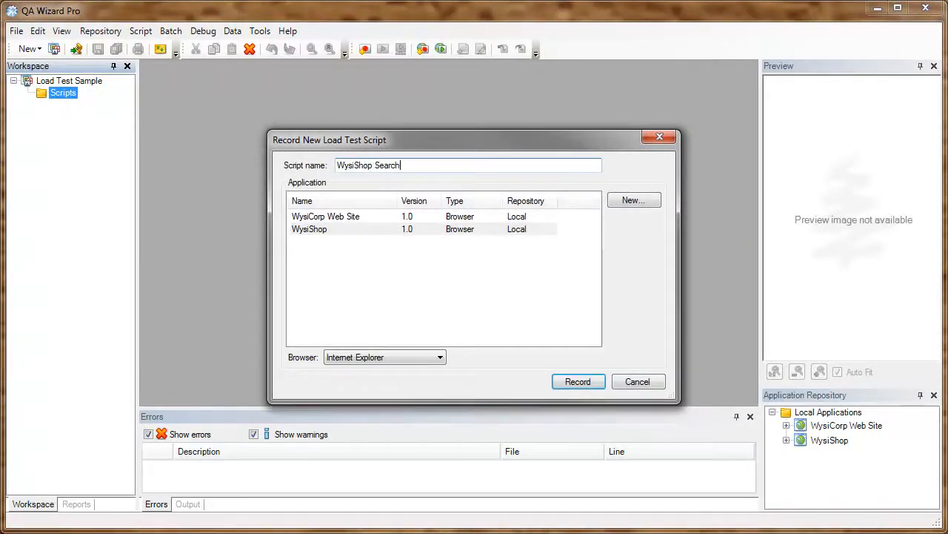
{"action": "left_click", "coordinate": [576, 382]}
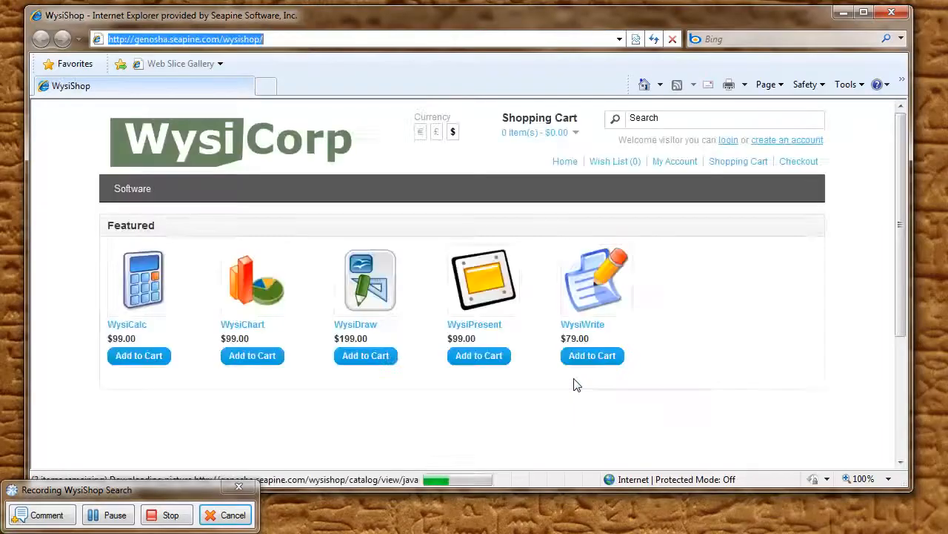
Step: Search the WysiShop store for 'draw' and then 'write', scrolling through each result list
{"action": "left_click", "coordinate": [680, 118]}
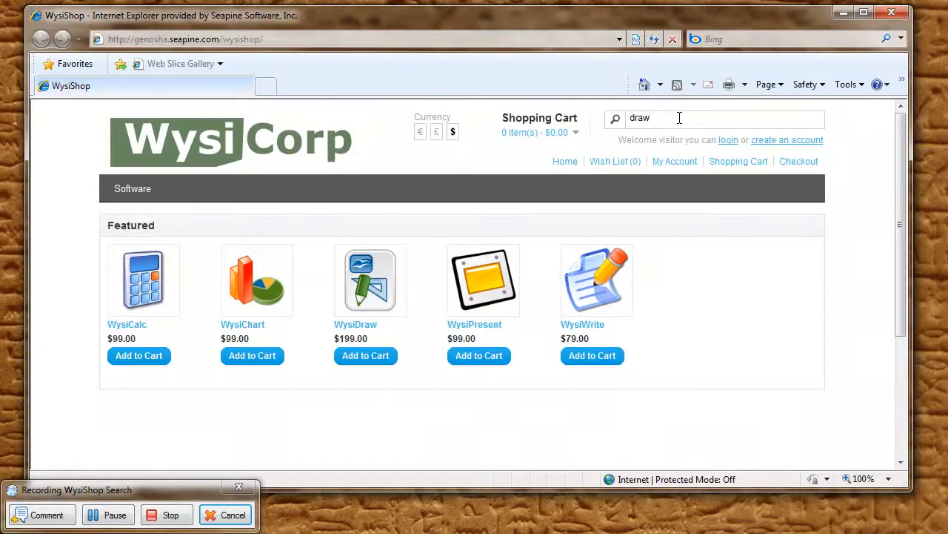
{"action": "key", "text": "Return"}
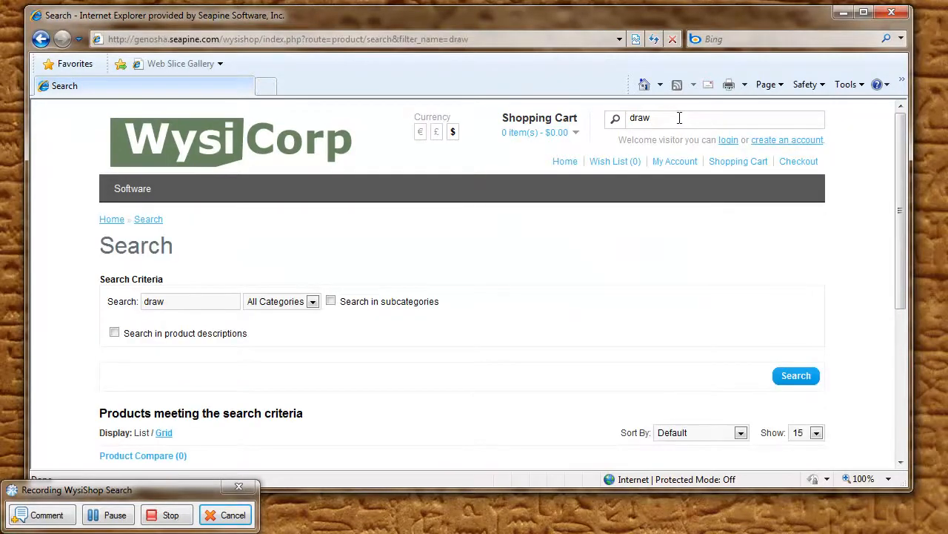
{"action": "scroll", "coordinate": [640, 195], "scroll_direction": "down", "scroll_amount": 3}
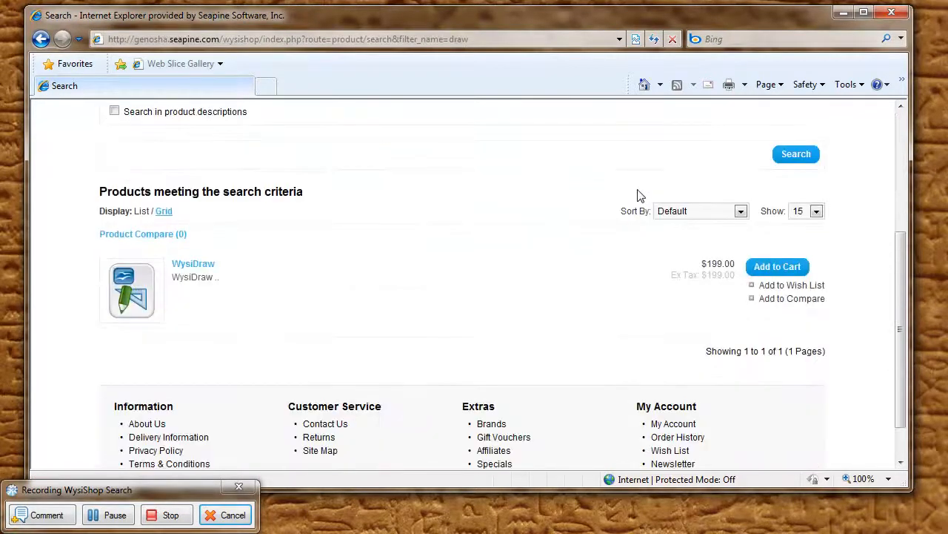
{"action": "scroll", "coordinate": [641, 196], "scroll_direction": "up", "scroll_amount": 3}
{"action": "double_click", "coordinate": [665, 119]}
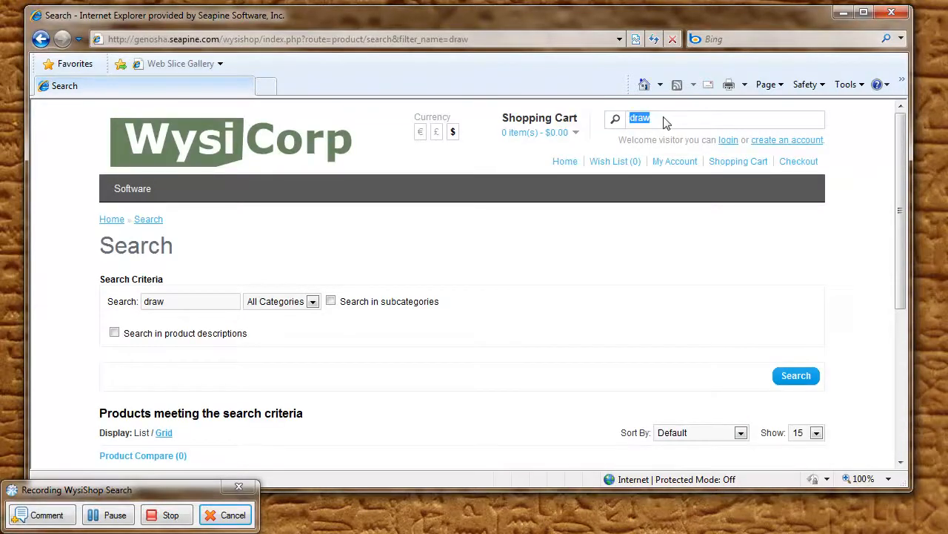
{"action": "type", "text": "write"}
{"action": "key", "text": "Return"}
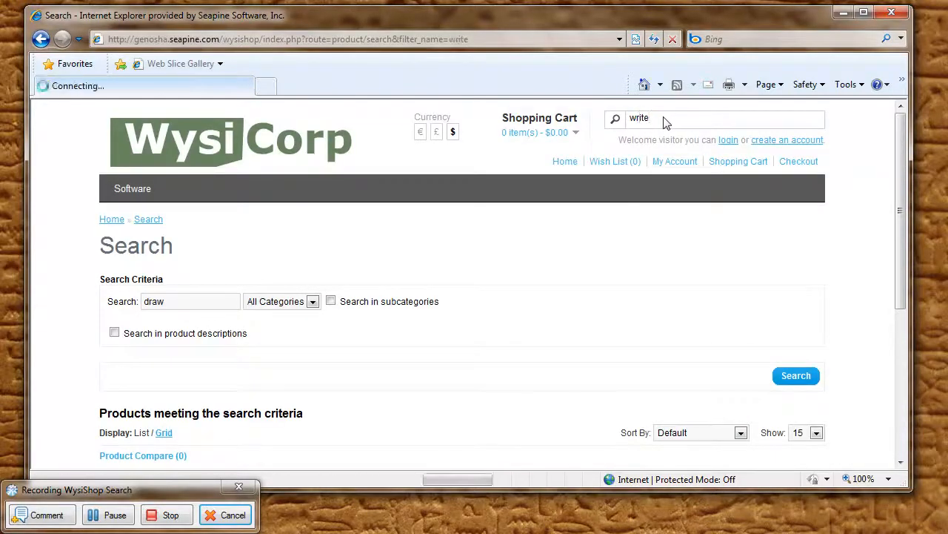
{"action": "scroll", "coordinate": [556, 212], "scroll_direction": "down", "scroll_amount": 4}
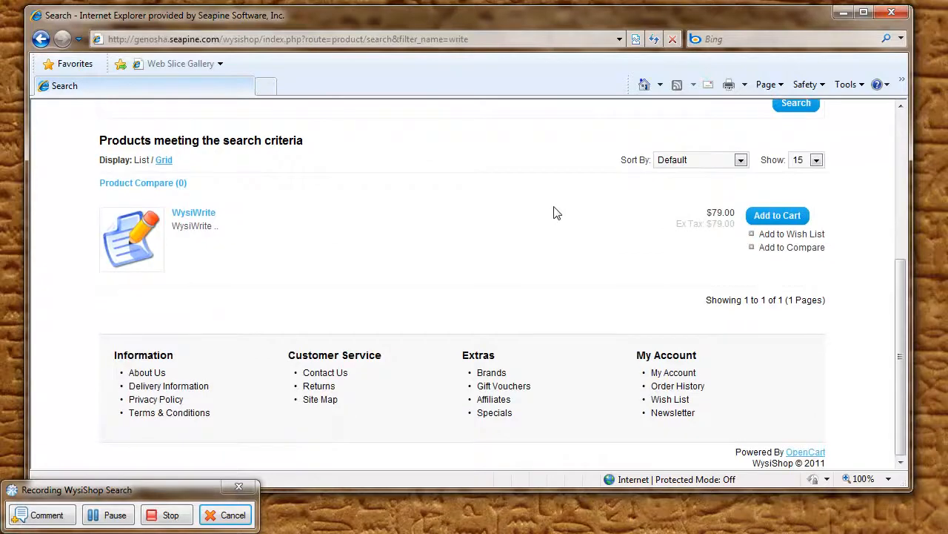
{"action": "scroll", "coordinate": [556, 213], "scroll_direction": "up", "scroll_amount": 4}
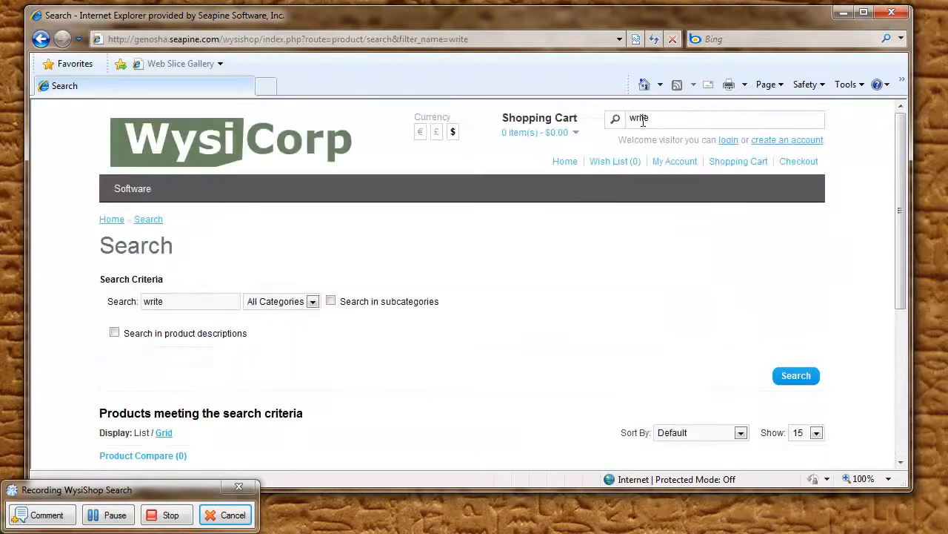
Step: Search for 'wysi', browse its five products, and stop the recording
{"action": "double_click", "coordinate": [658, 119]}
{"action": "type", "text": "wysi"}
{"action": "key", "text": "Return"}
{"action": "scroll", "coordinate": [536, 177], "scroll_direction": "down", "scroll_amount": 5}
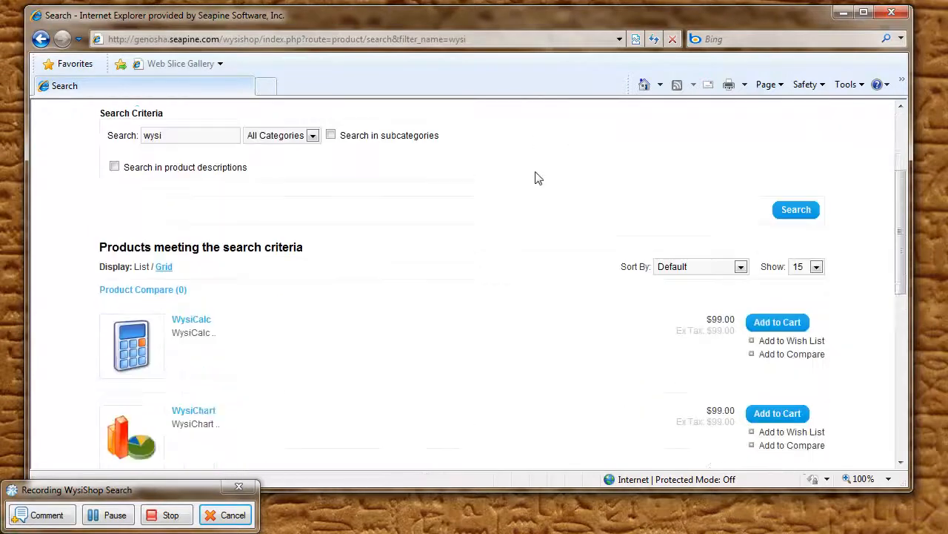
{"action": "scroll", "coordinate": [536, 177], "scroll_direction": "down", "scroll_amount": 3}
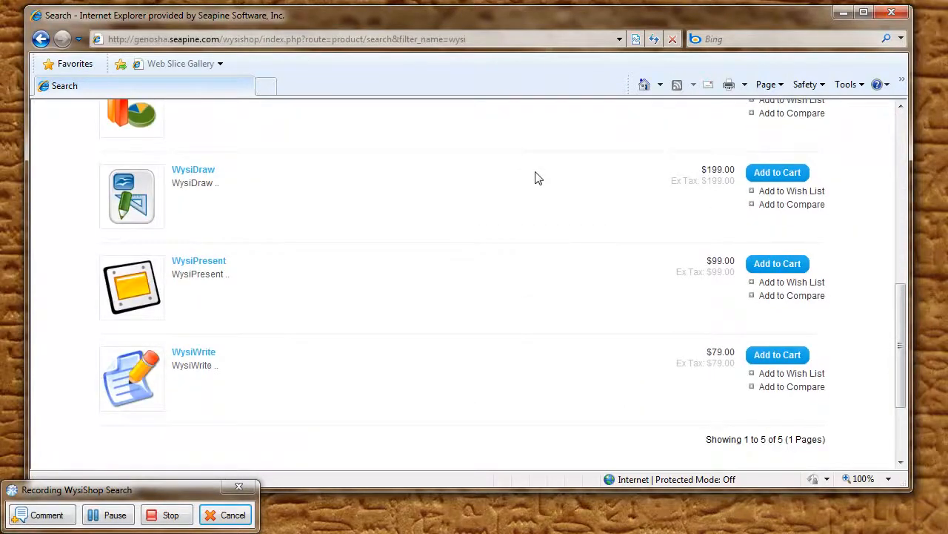
{"action": "scroll", "coordinate": [536, 178], "scroll_direction": "up", "scroll_amount": 10}
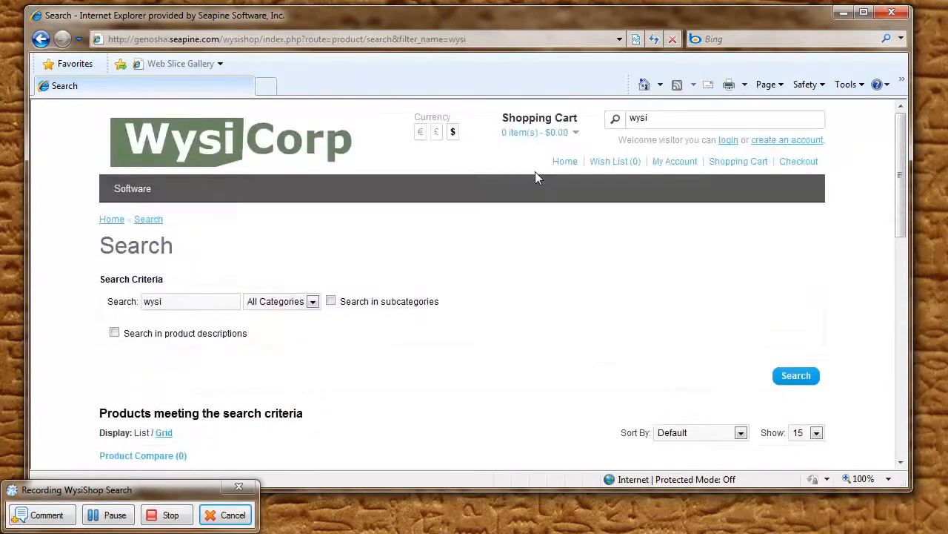
{"action": "left_click", "coordinate": [175, 517]}
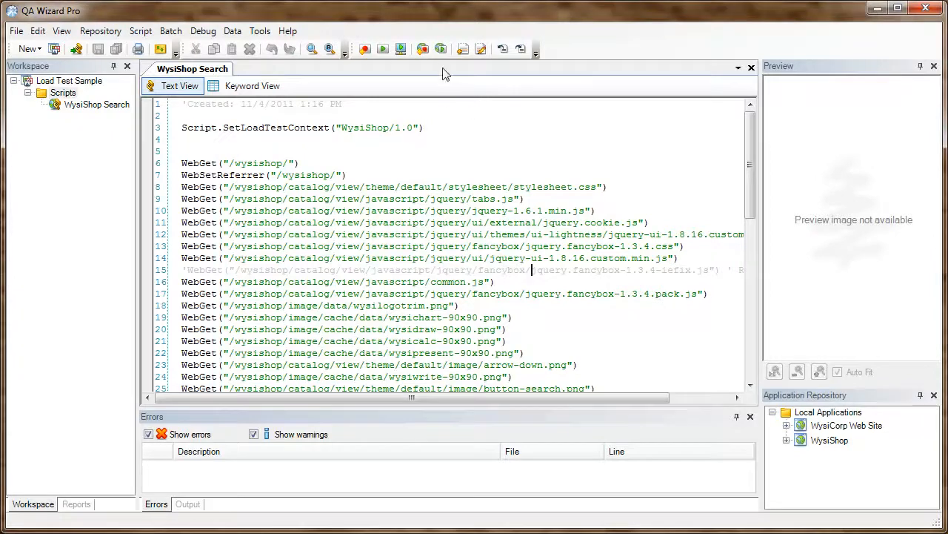
Step: Run a 30-second, 100-user load test with WysiShop Search as the selected script
{"action": "left_click", "coordinate": [440, 49]}
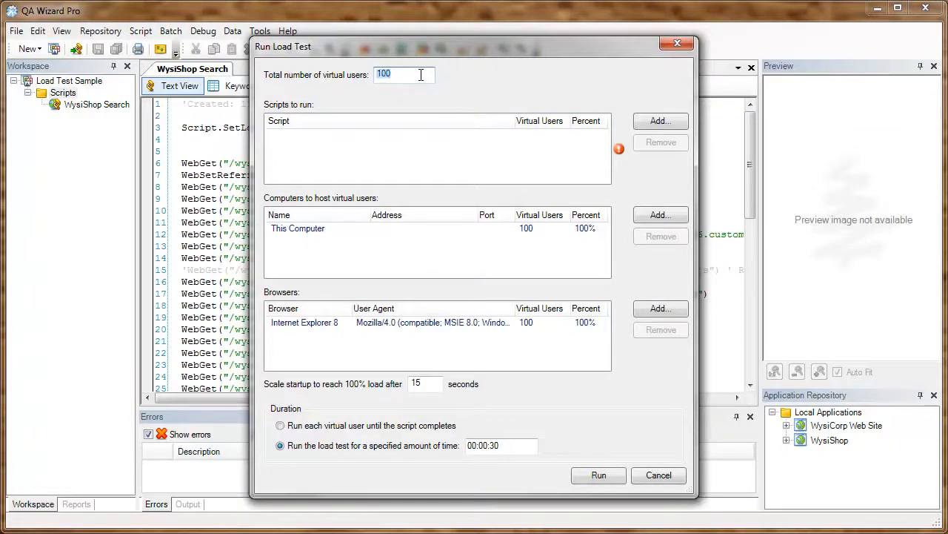
{"action": "double_click", "coordinate": [429, 383]}
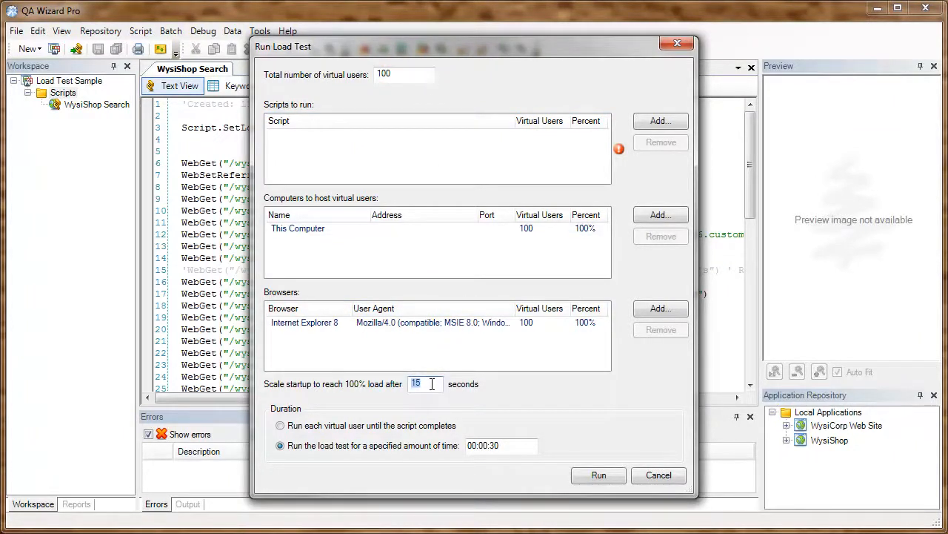
{"action": "double_click", "coordinate": [518, 445]}
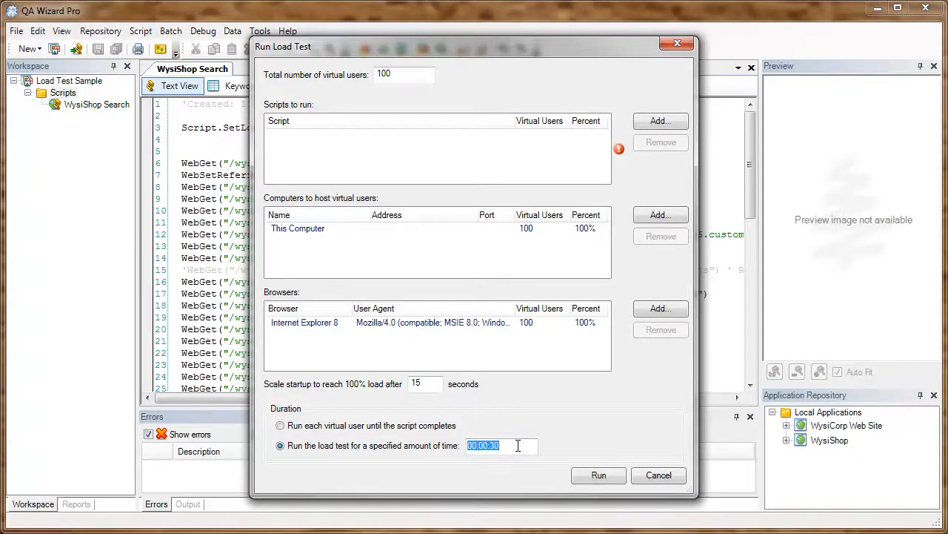
{"action": "left_click", "coordinate": [660, 121]}
{"action": "left_click", "coordinate": [365, 144]}
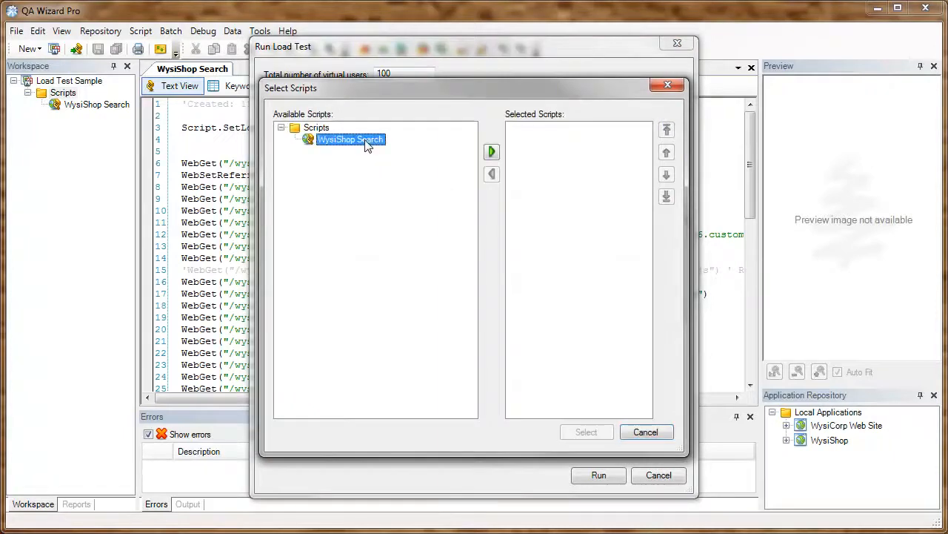
{"action": "left_click", "coordinate": [493, 152]}
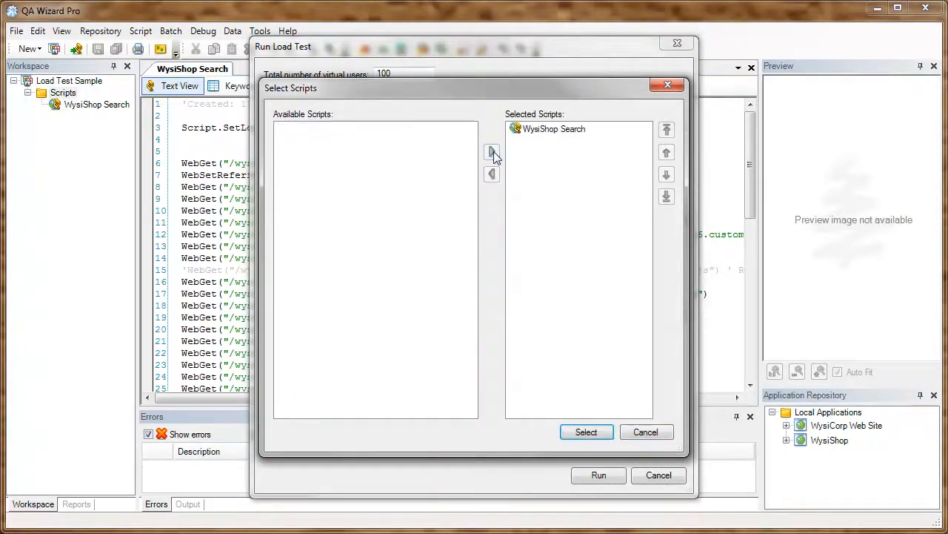
{"action": "left_click", "coordinate": [585, 432]}
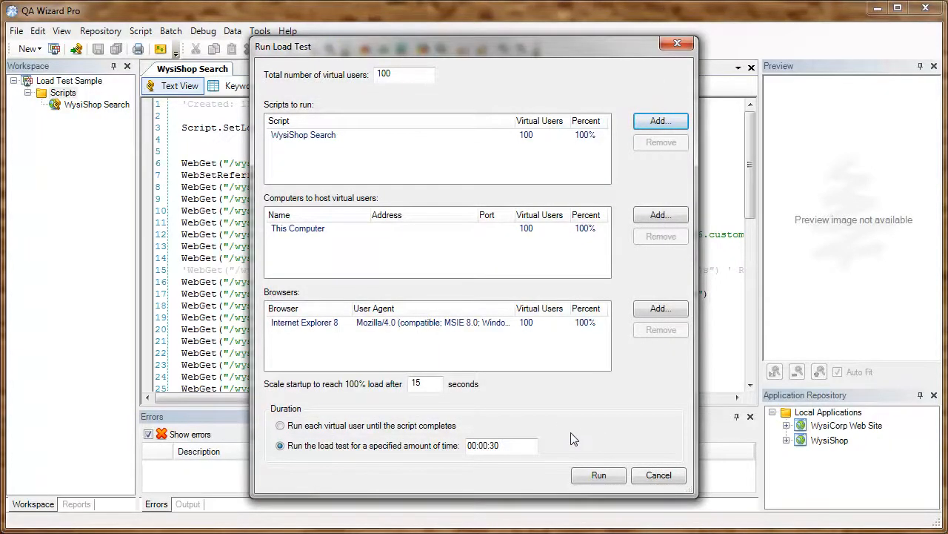
{"action": "left_click", "coordinate": [596, 475]}
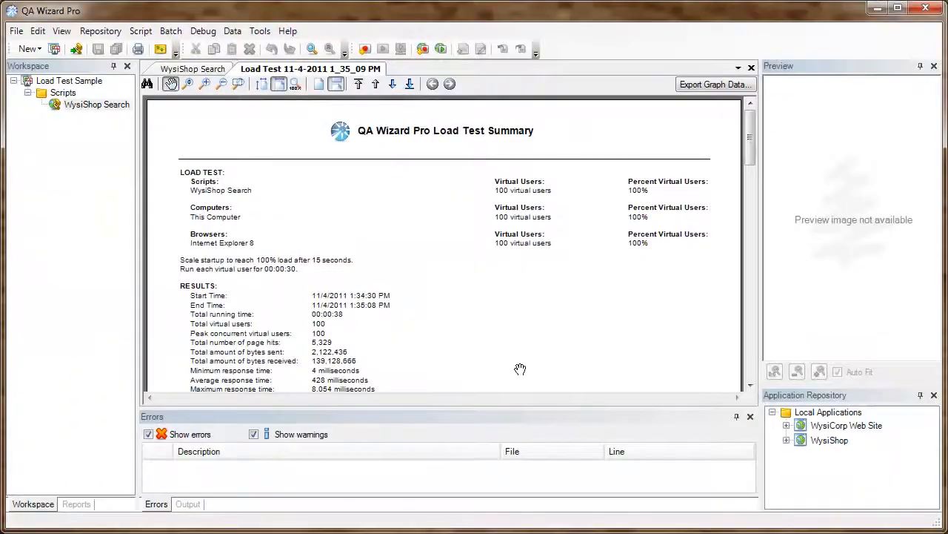
Step: Scroll the report down to the Errors chart, then pan back up to the Virtual Users and Response Time graphs
{"action": "scroll", "coordinate": [520, 368], "scroll_direction": "down", "scroll_amount": 3}
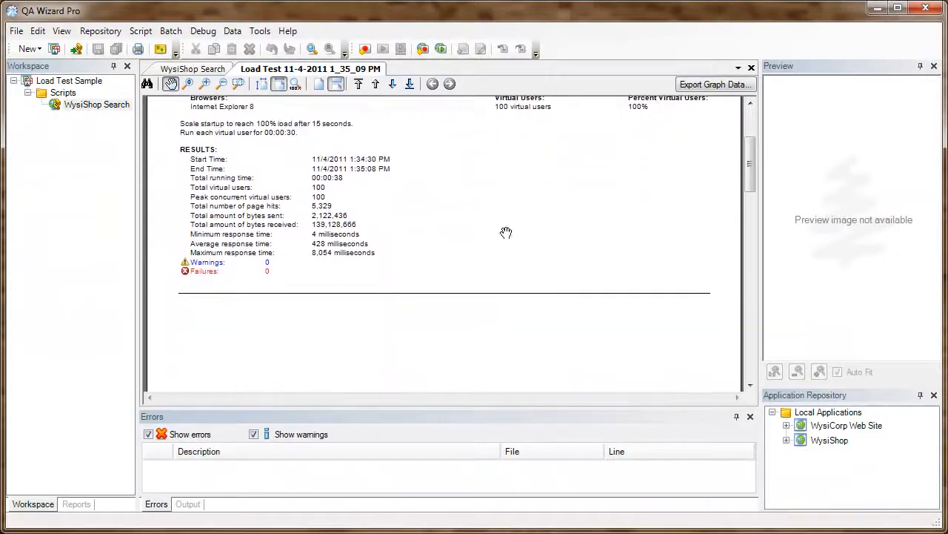
{"action": "scroll", "coordinate": [520, 359], "scroll_direction": "down", "scroll_amount": 5}
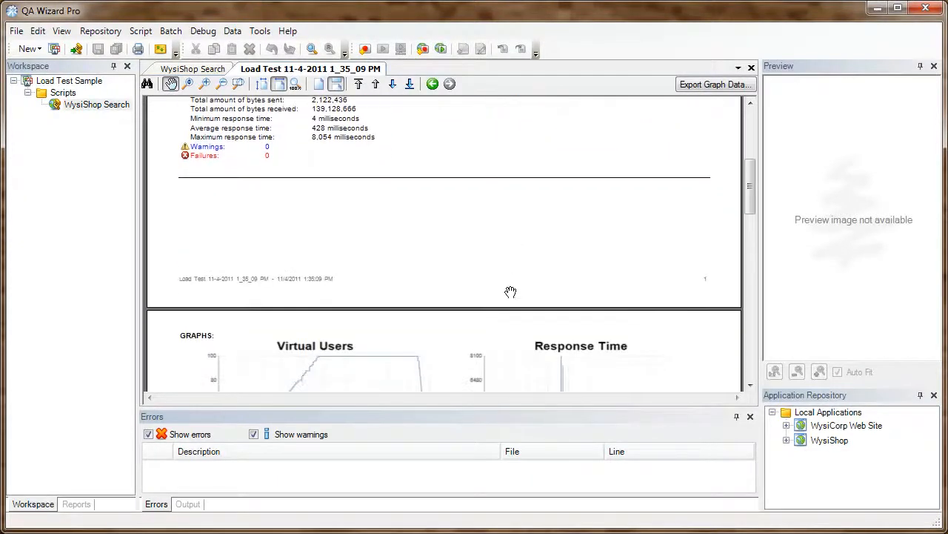
{"action": "left_click_drag", "start_coordinate": [501, 243], "coordinate": [501, 225]}
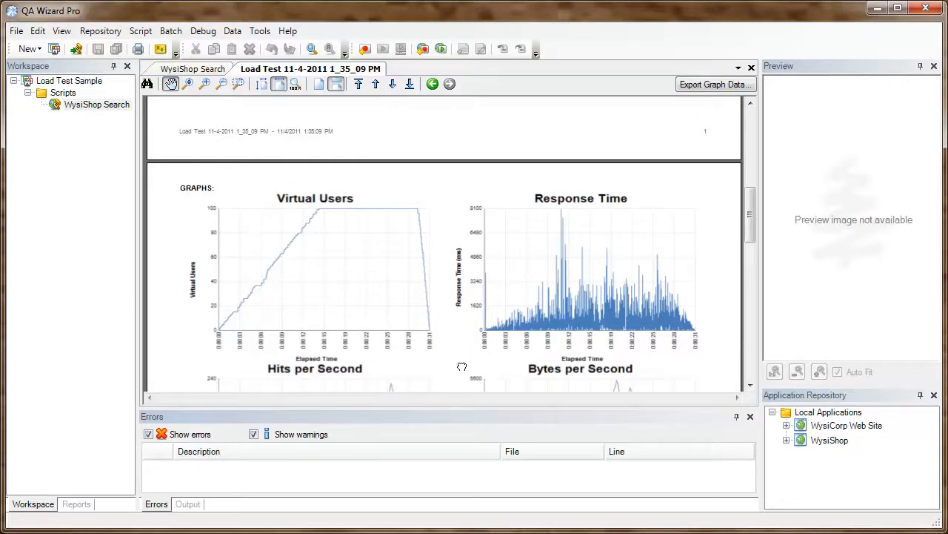
{"action": "scroll", "coordinate": [462, 366], "scroll_direction": "down", "scroll_amount": 3}
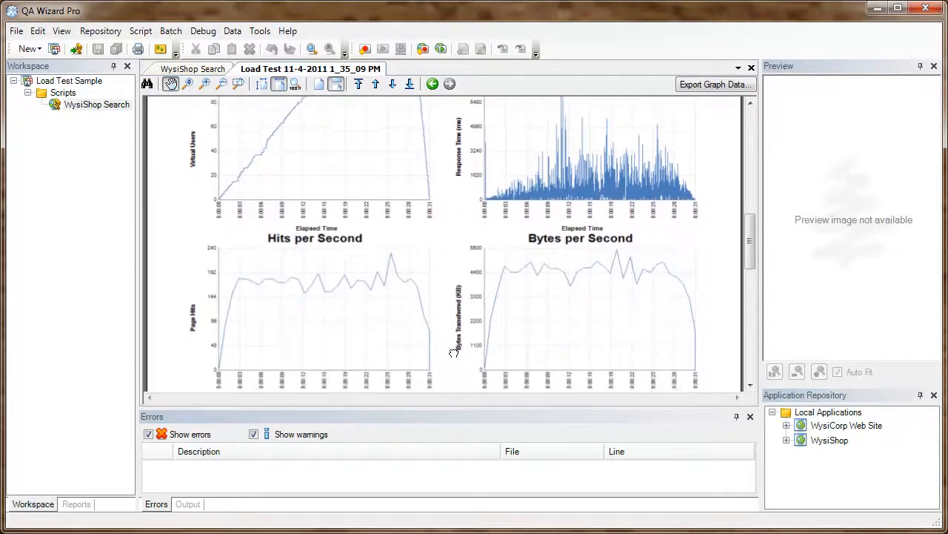
{"action": "left_click_drag", "start_coordinate": [454, 353], "coordinate": [450, 103]}
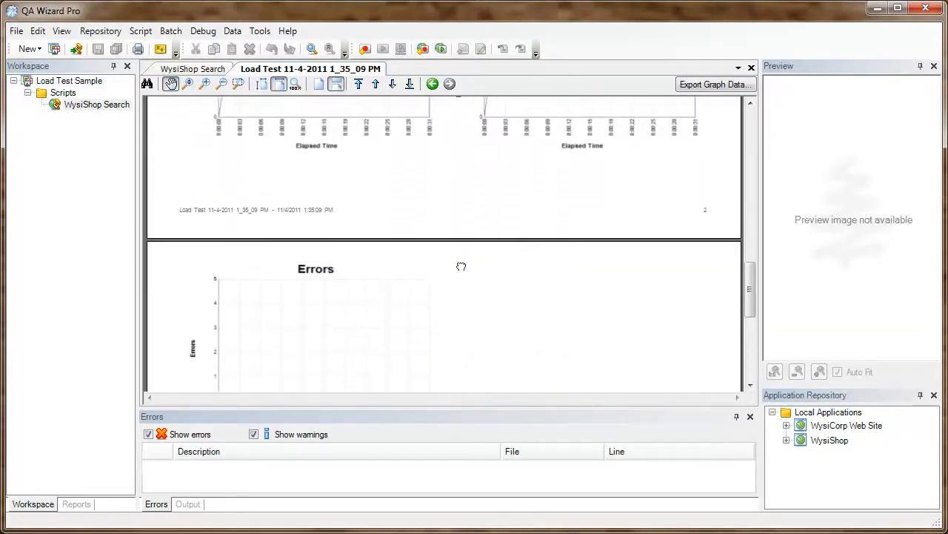
{"action": "left_click_drag", "start_coordinate": [461, 266], "coordinate": [461, 201]}
{"action": "left_click_drag", "start_coordinate": [457, 156], "coordinate": [462, 384]}
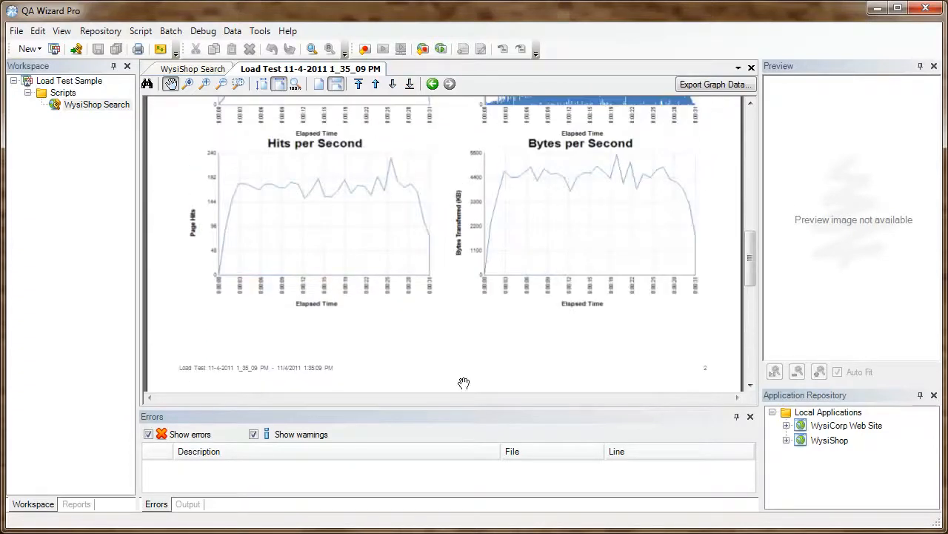
{"action": "left_click_drag", "start_coordinate": [449, 148], "coordinate": [453, 321]}
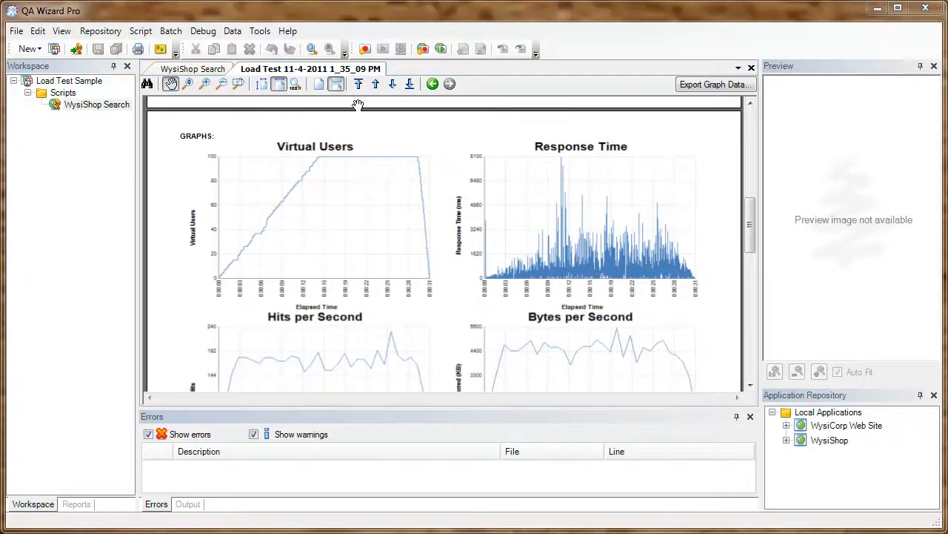
Step: Close the report and WysiShop Search tabs, and name a new load-test recording 'WysiShop Contact'
{"action": "middle_click", "coordinate": [327, 68]}
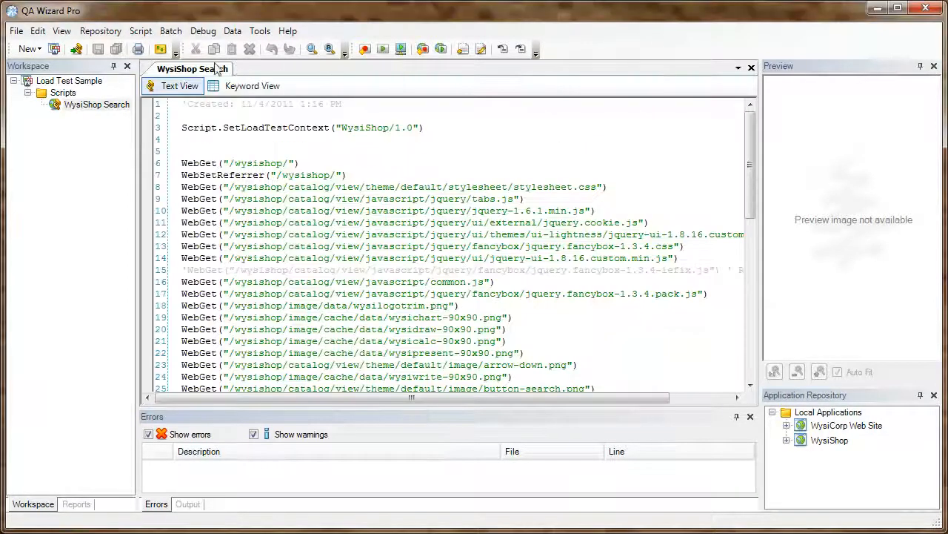
{"action": "middle_click", "coordinate": [203, 69]}
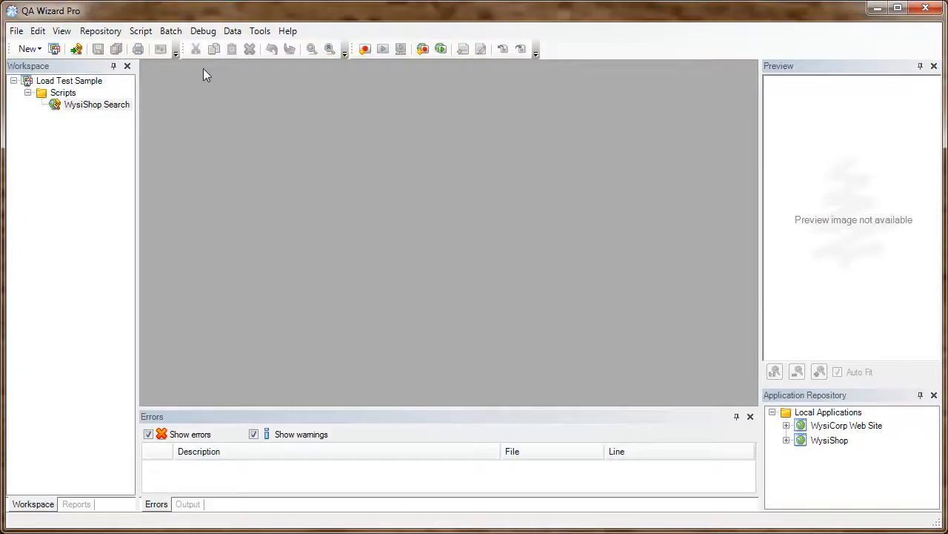
{"action": "left_click", "coordinate": [423, 50]}
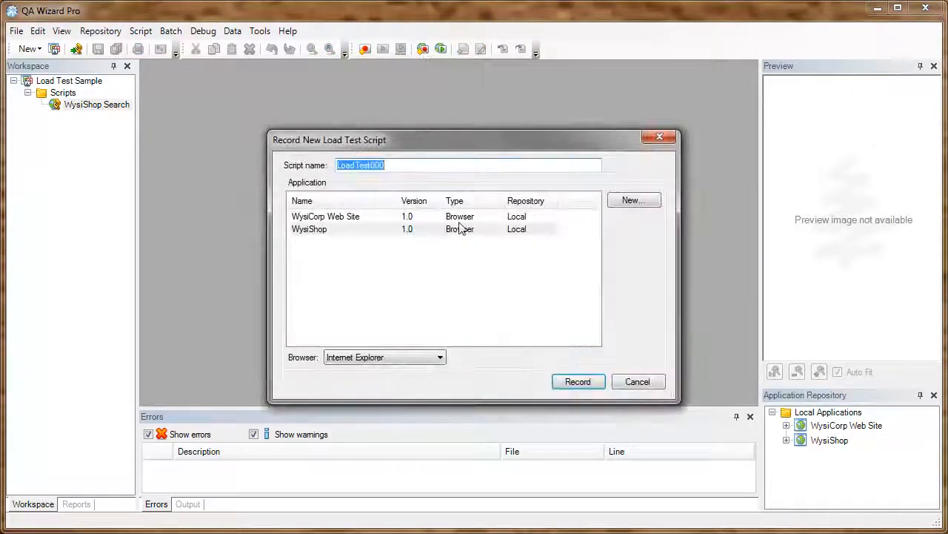
{"action": "type", "text": "WysiS"}
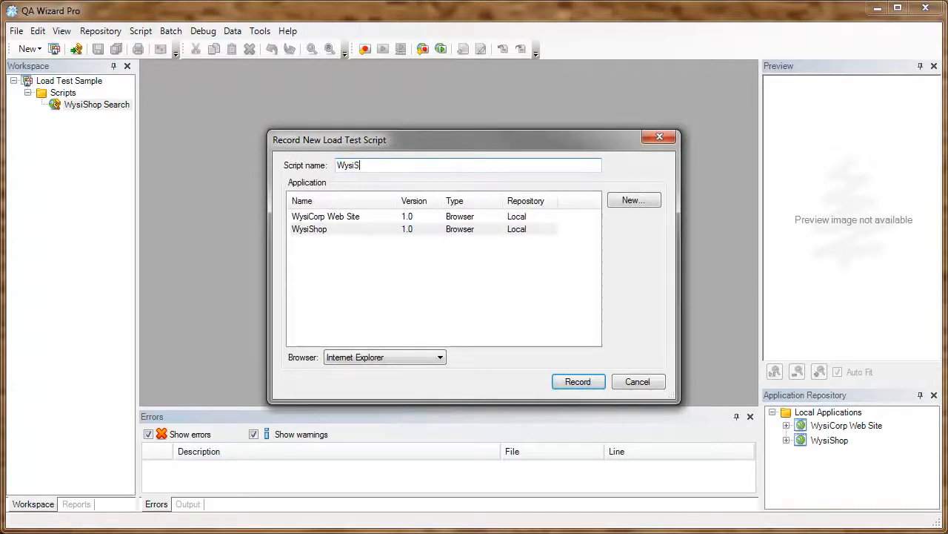
{"action": "type", "text": "hop Contact"}
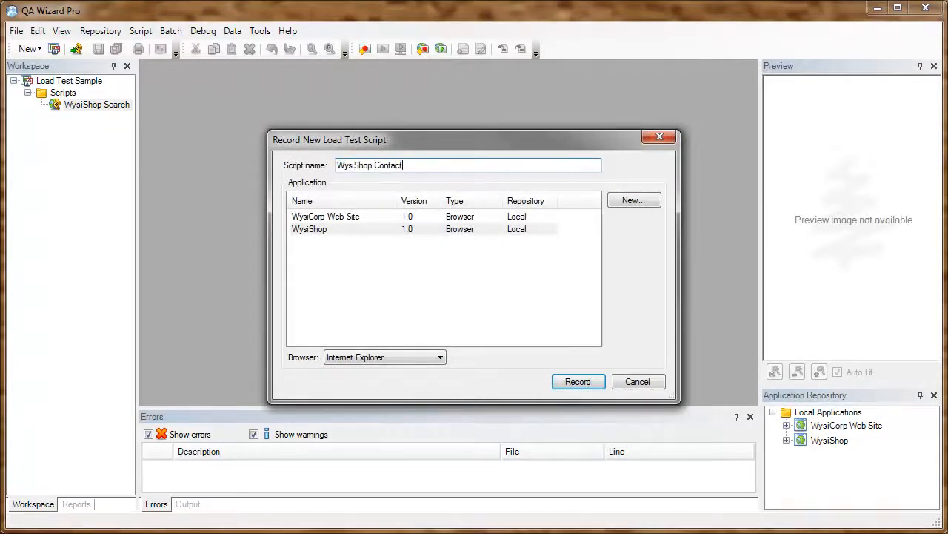
Step: Begin recording WysiShop Contact and go to the store's Contact Us page
{"action": "left_click", "coordinate": [584, 382]}
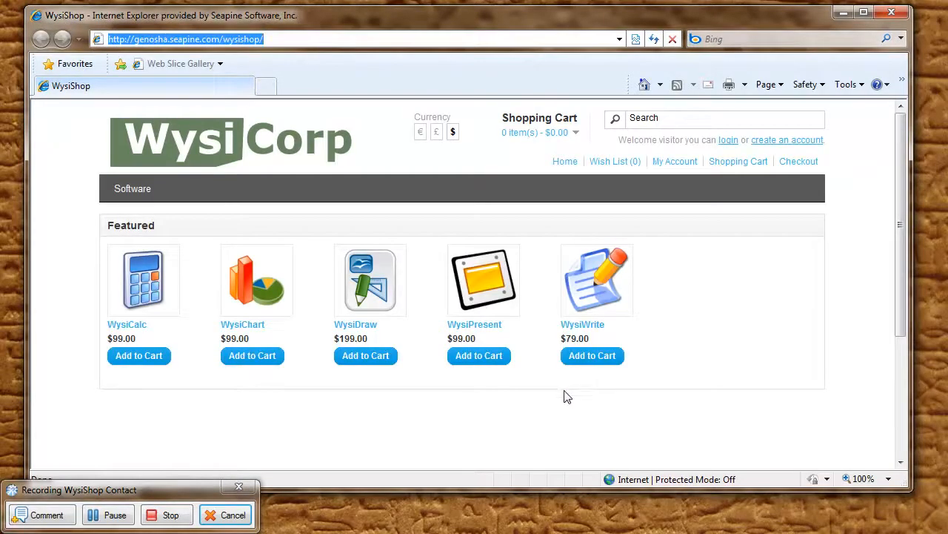
{"action": "left_click_drag", "start_coordinate": [899, 201], "coordinate": [900, 329]}
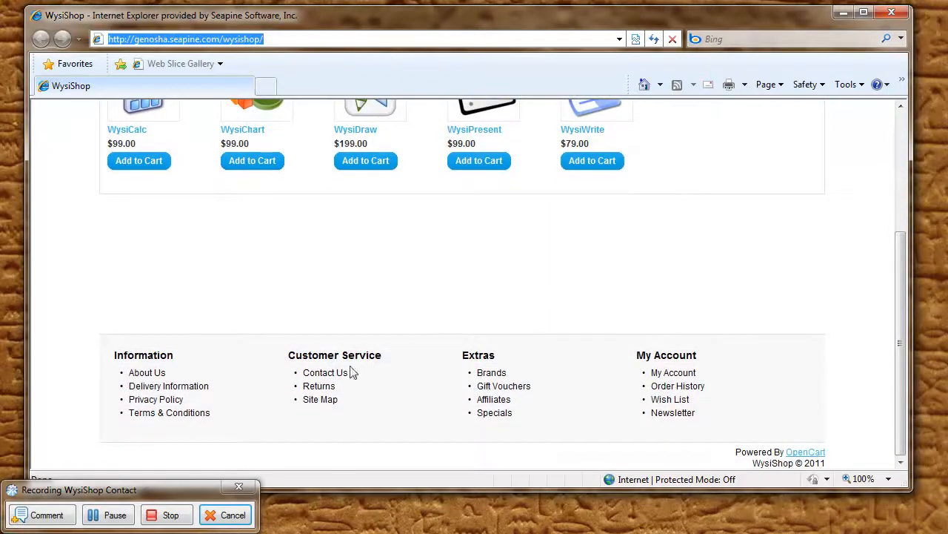
{"action": "left_click", "coordinate": [330, 375]}
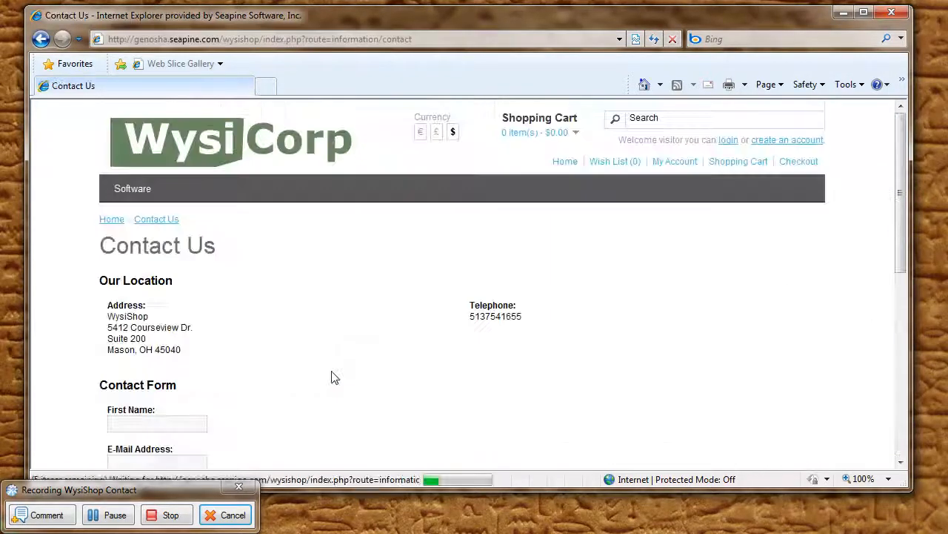
{"action": "scroll", "coordinate": [333, 343], "scroll_direction": "down", "scroll_amount": 5}
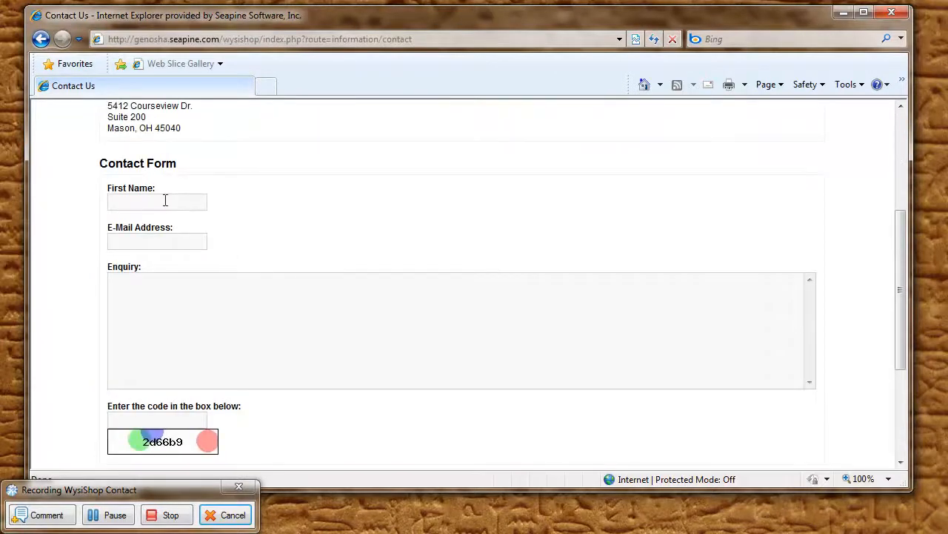
Step: Fill in the first name, e-mail address, enquiry 'This is a test message' and the security code
{"action": "left_click", "coordinate": [165, 200]}
{"action": "type", "text": "Wysi"}
{"action": "key", "text": "Tab"}
{"action": "key", "text": "Tab"}
{"action": "type", "text": "This is a test message"}
{"action": "key", "text": "Tab"}
{"action": "type", "text": "2d66b9"}
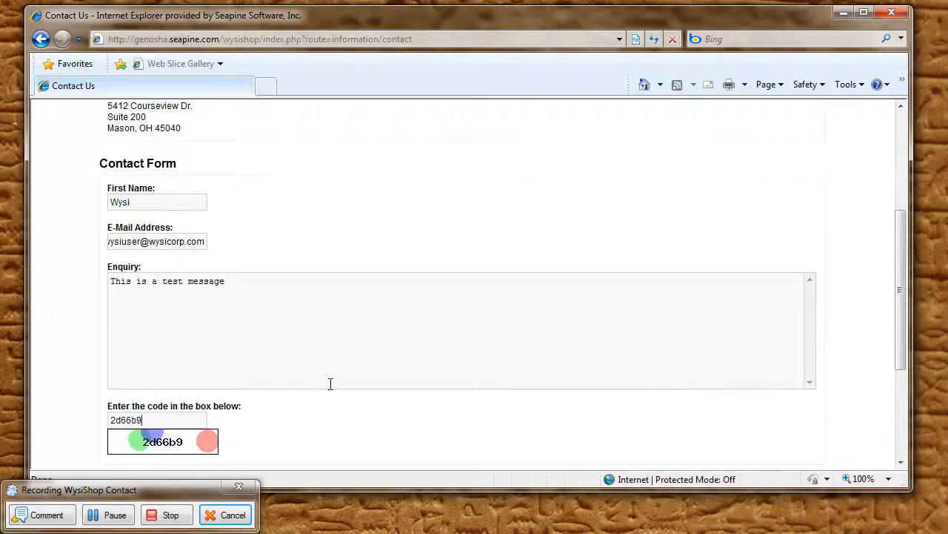
Step: Submit the contact form and stop recording to generate the script
{"action": "scroll", "coordinate": [330, 384], "scroll_direction": "down", "scroll_amount": 3}
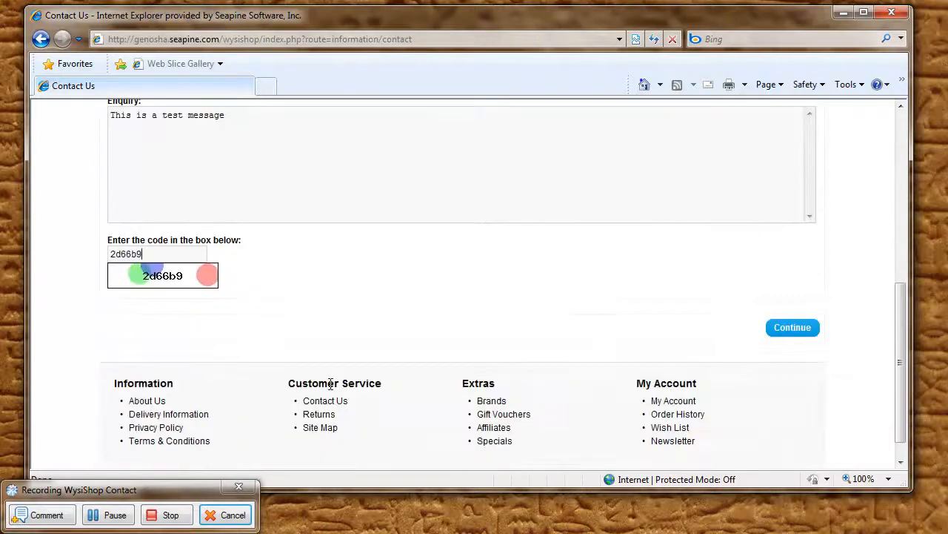
{"action": "left_click", "coordinate": [792, 334]}
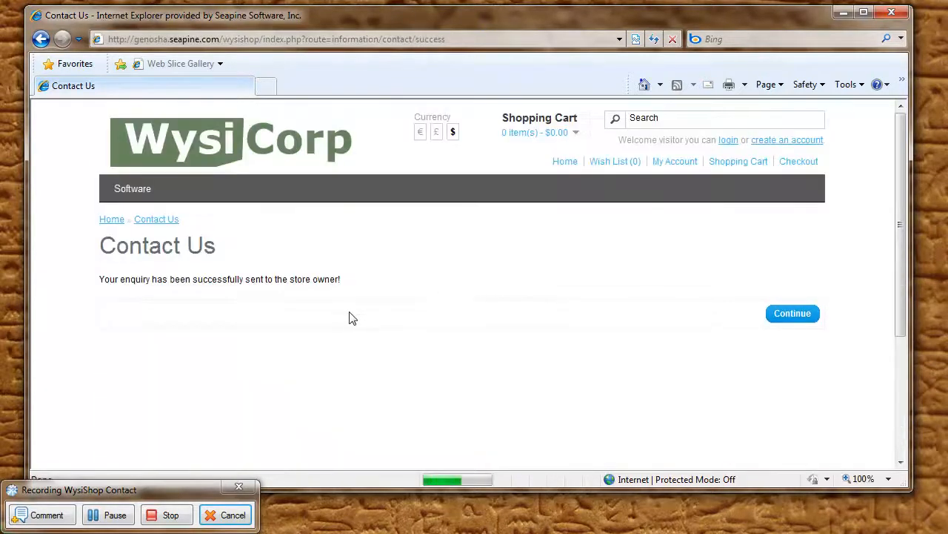
{"action": "left_click", "coordinate": [170, 515]}
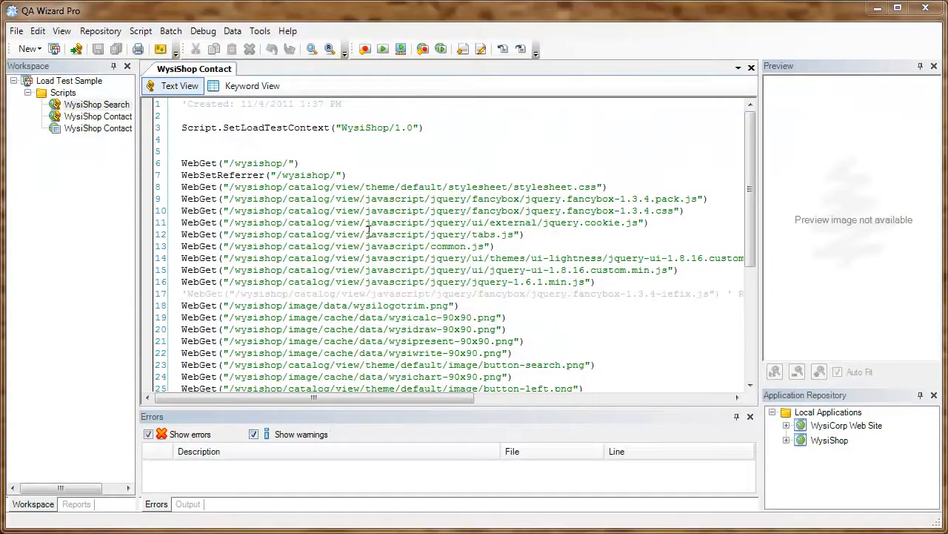
Step: Remove WysiShop Search from the load test's scripts to run
{"action": "left_click", "coordinate": [441, 49]}
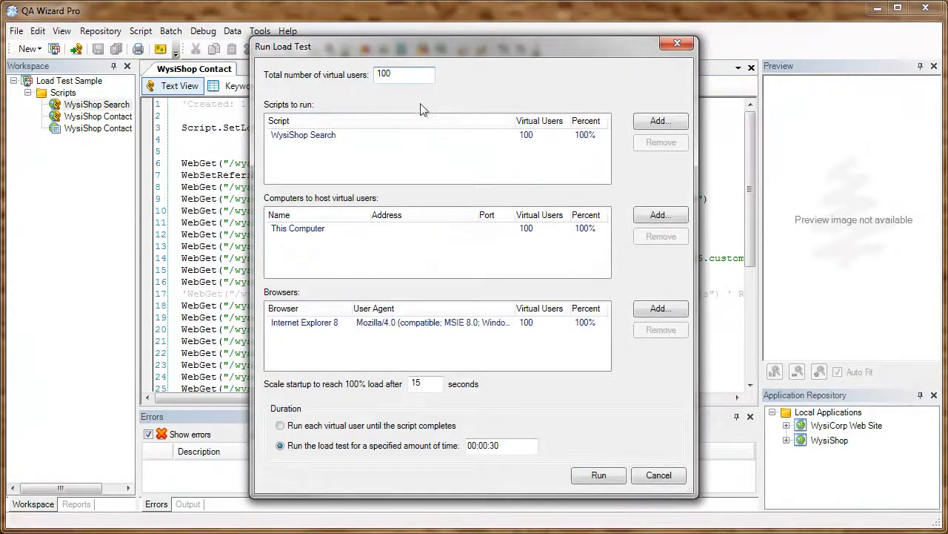
{"action": "left_click", "coordinate": [449, 135]}
{"action": "left_click", "coordinate": [660, 142]}
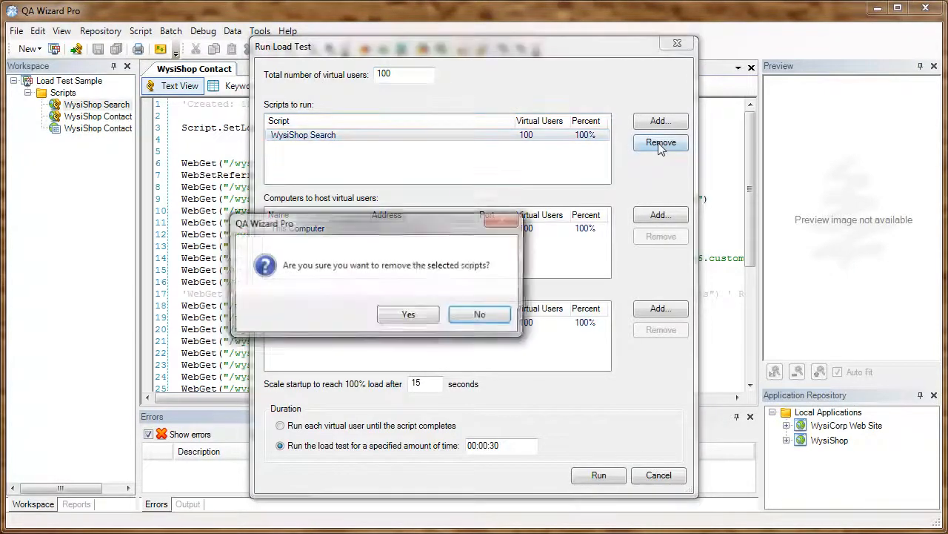
{"action": "left_click", "coordinate": [418, 317]}
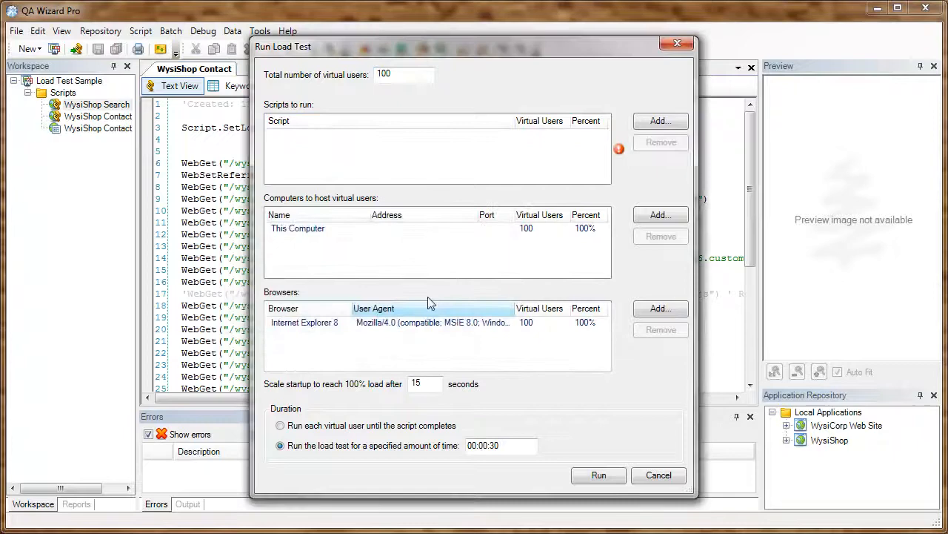
Step: Add WysiShop Contact as the script to run and start the 100-user load test
{"action": "left_click", "coordinate": [660, 122]}
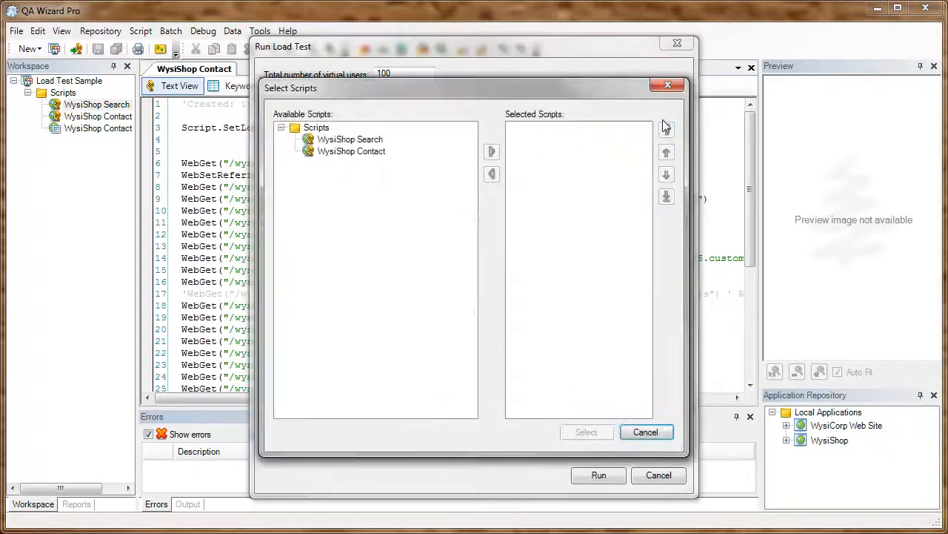
{"action": "left_click", "coordinate": [351, 151]}
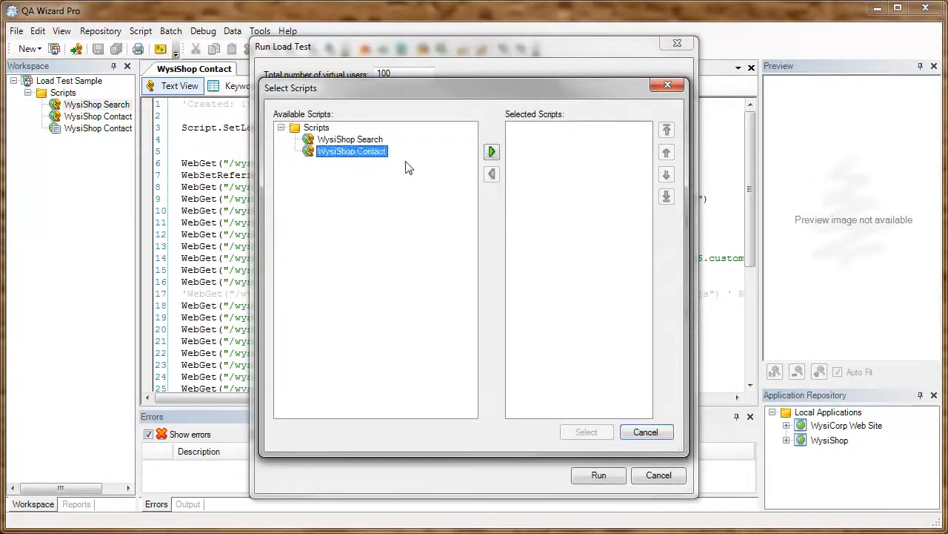
{"action": "left_click", "coordinate": [492, 152]}
{"action": "left_click", "coordinate": [586, 432]}
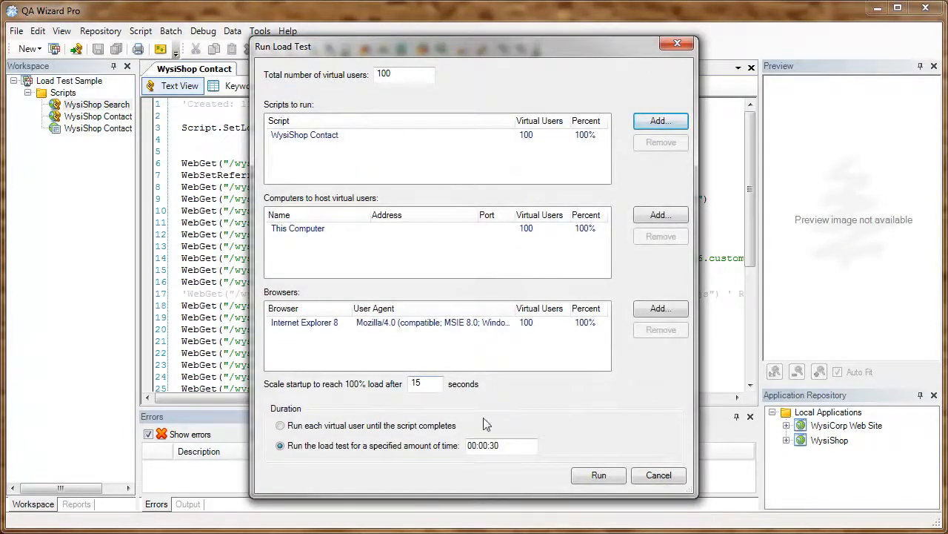
{"action": "left_click", "coordinate": [598, 475]}
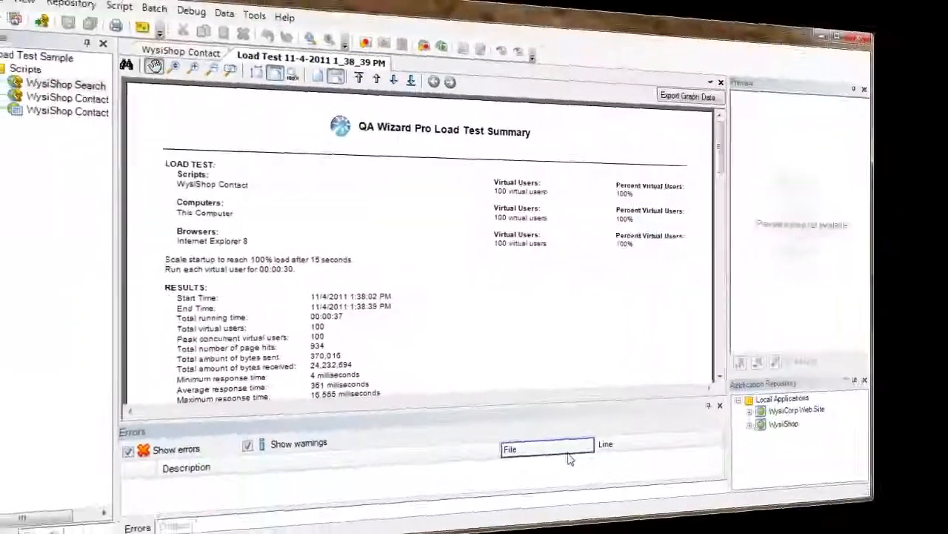
Step: Pan through the WysiShop Contact report's Graphs section and Errors chart, then back up to the traffic graphs
{"action": "scroll", "coordinate": [442, 362], "scroll_direction": "down", "scroll_amount": 5}
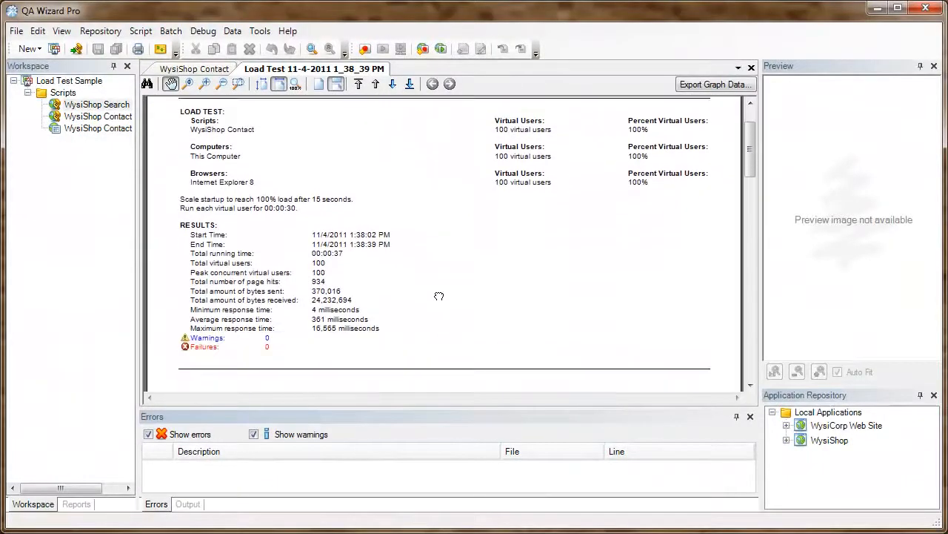
{"action": "left_click_drag", "start_coordinate": [440, 347], "coordinate": [438, 216]}
{"action": "left_click_drag", "start_coordinate": [452, 352], "coordinate": [446, 228]}
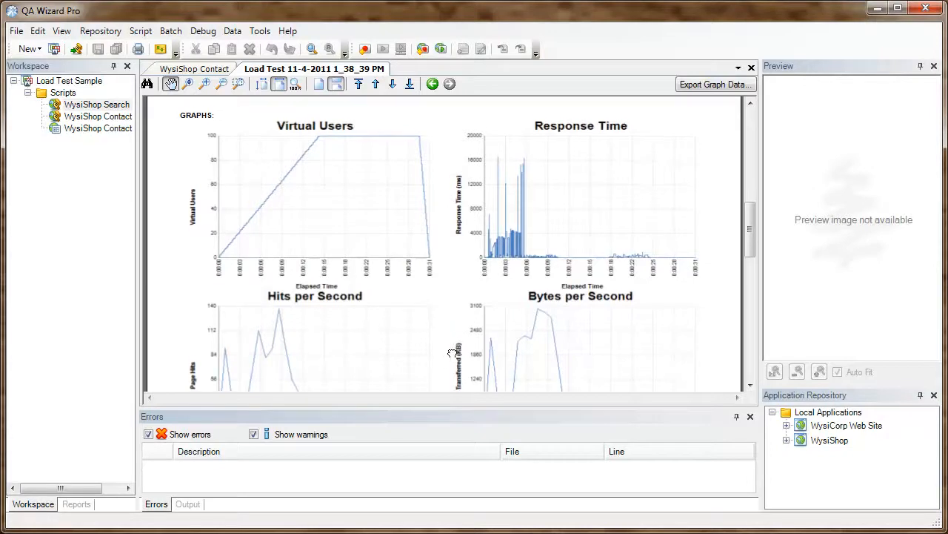
{"action": "left_click_drag", "start_coordinate": [452, 353], "coordinate": [448, 245]}
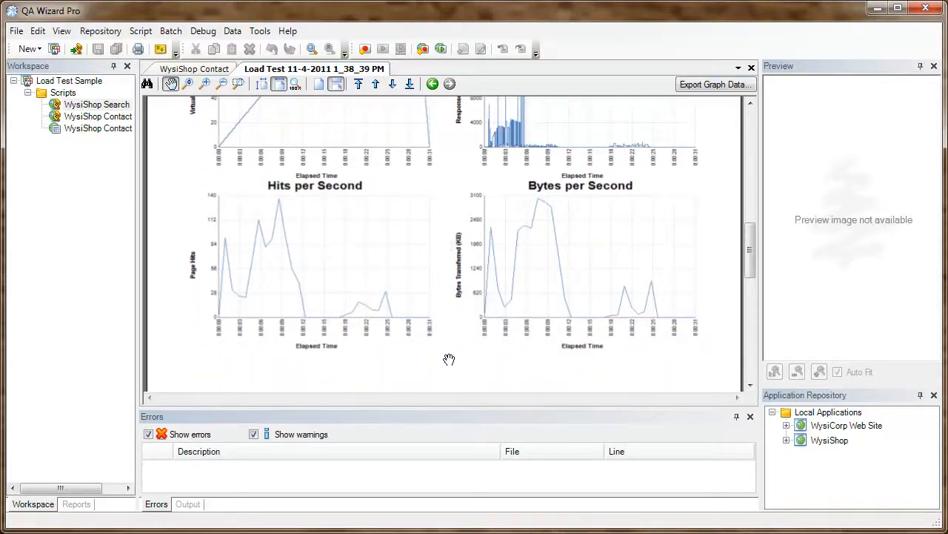
{"action": "left_click_drag", "start_coordinate": [449, 359], "coordinate": [447, 203]}
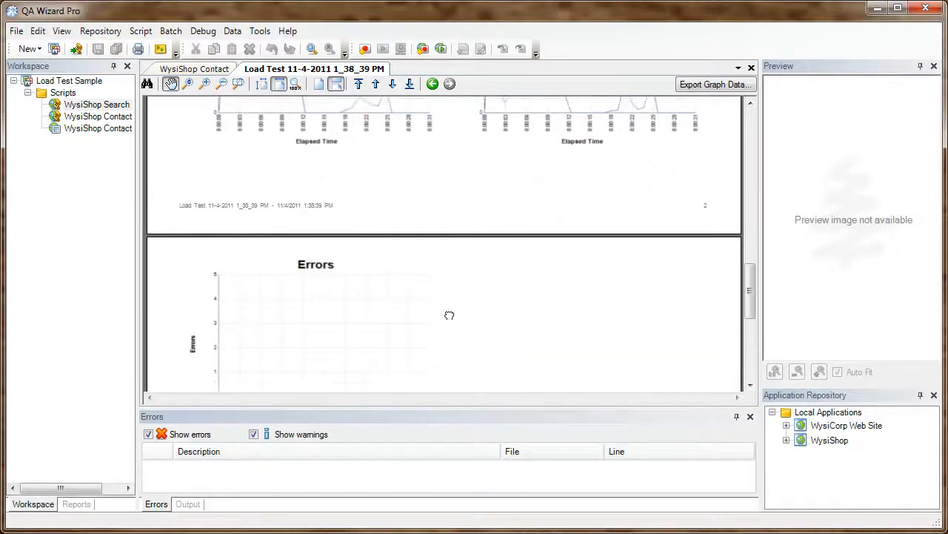
{"action": "left_click_drag", "start_coordinate": [447, 314], "coordinate": [454, 233]}
{"action": "mouse_move", "coordinate": [455, 173]}
{"action": "left_mouse_down"}
{"action": "mouse_move", "coordinate": [453, 382]}
{"action": "mouse_move", "coordinate": [455, 230]}
{"action": "mouse_move", "coordinate": [455, 285]}
{"action": "left_mouse_up"}
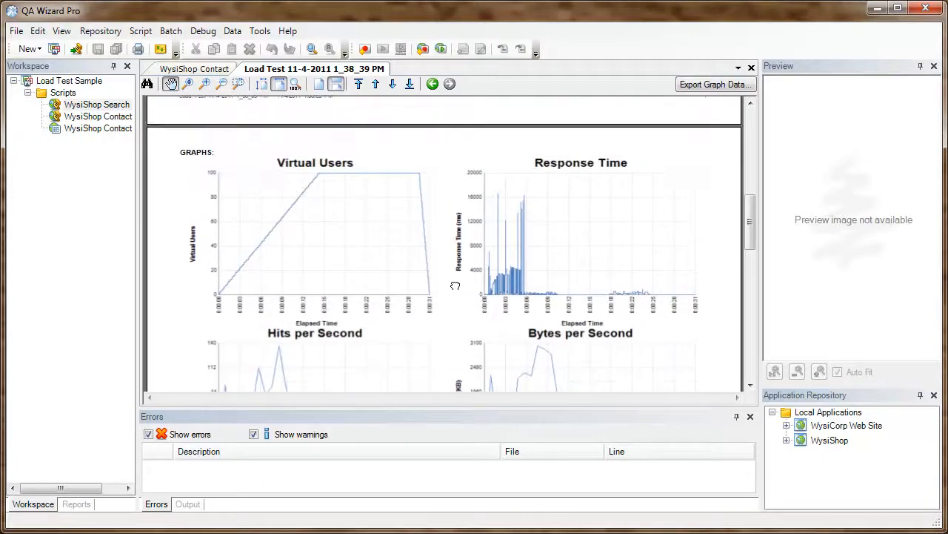